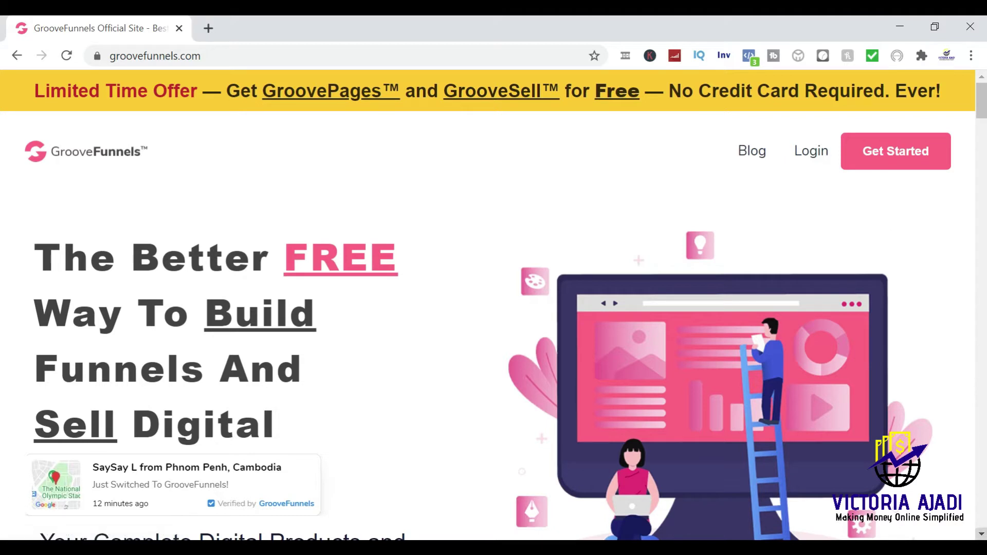
Step: Review the GrooveFunnels homepage offer and open the free account sign-up form
{"action": "scroll", "coordinate": [982, 537], "scroll_direction": "down", "scroll_amount": 1}
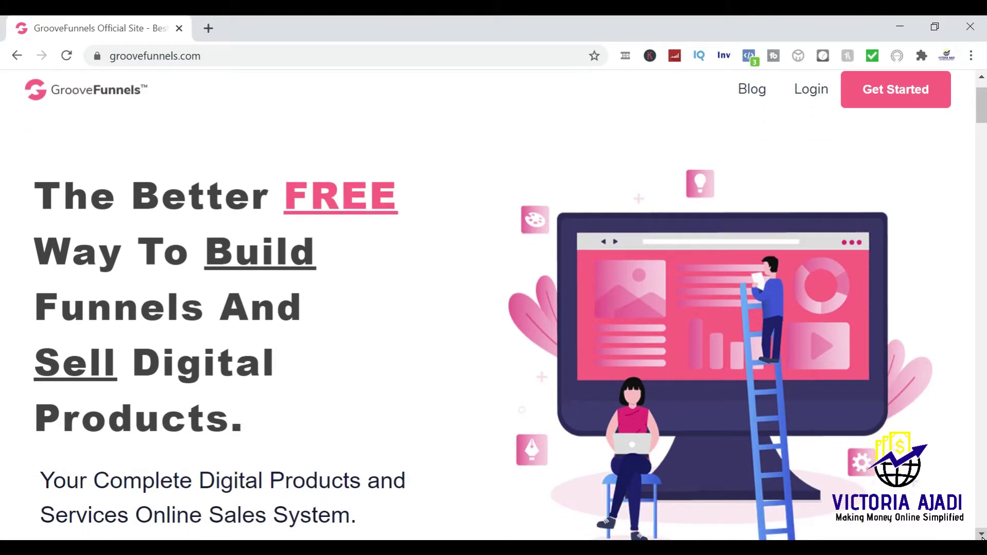
{"action": "scroll", "coordinate": [982, 537], "scroll_direction": "down", "scroll_amount": 5}
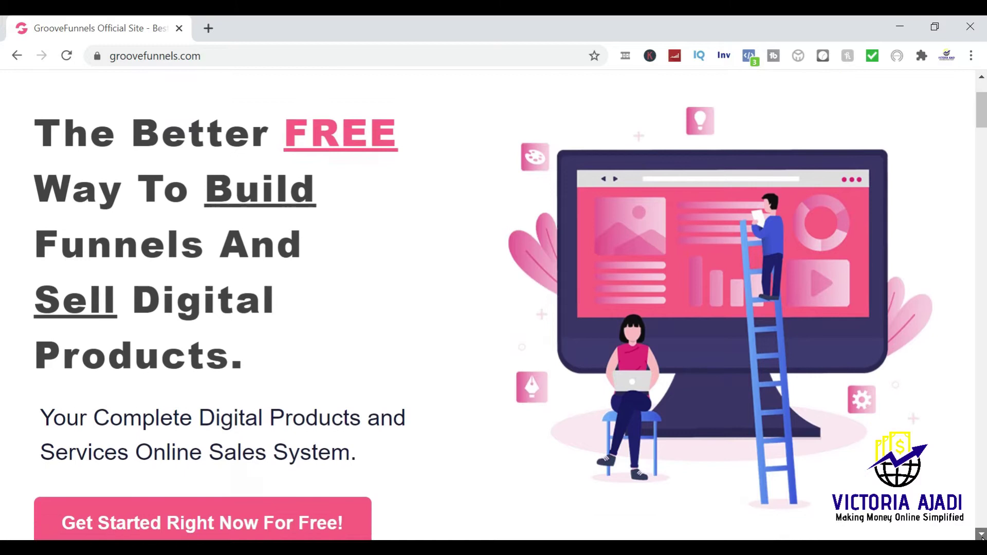
{"action": "scroll", "coordinate": [981, 537], "scroll_direction": "down", "scroll_amount": 5}
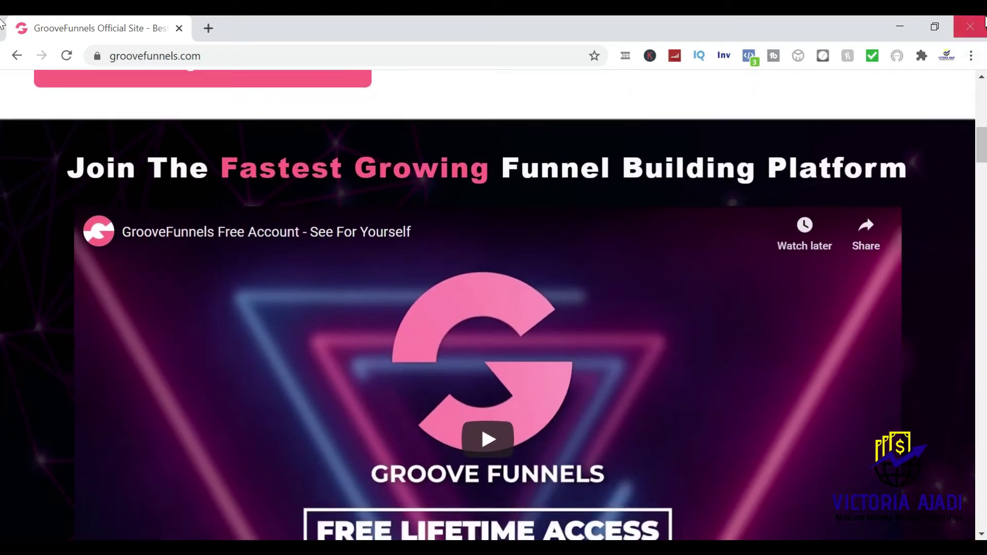
{"action": "left_click", "coordinate": [982, 96]}
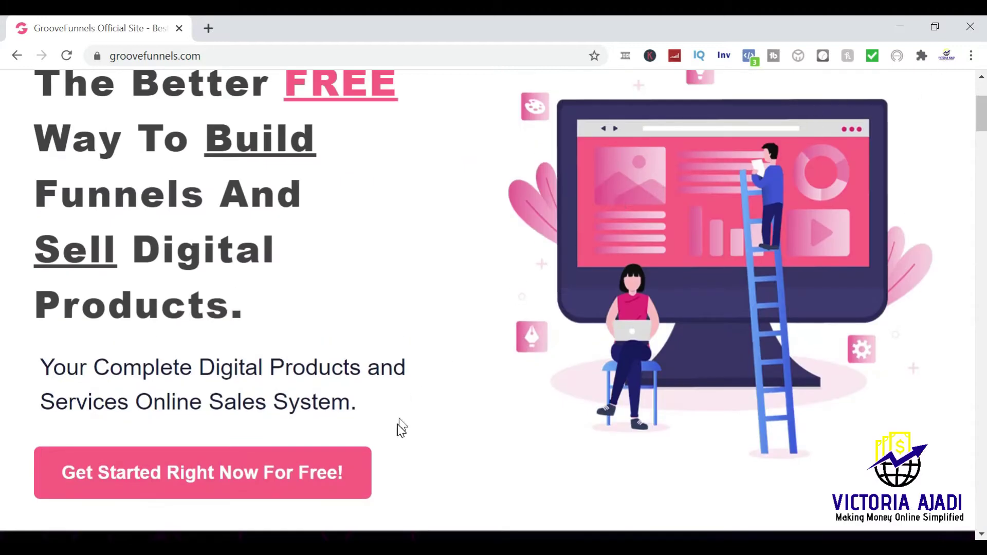
{"action": "left_click", "coordinate": [198, 475]}
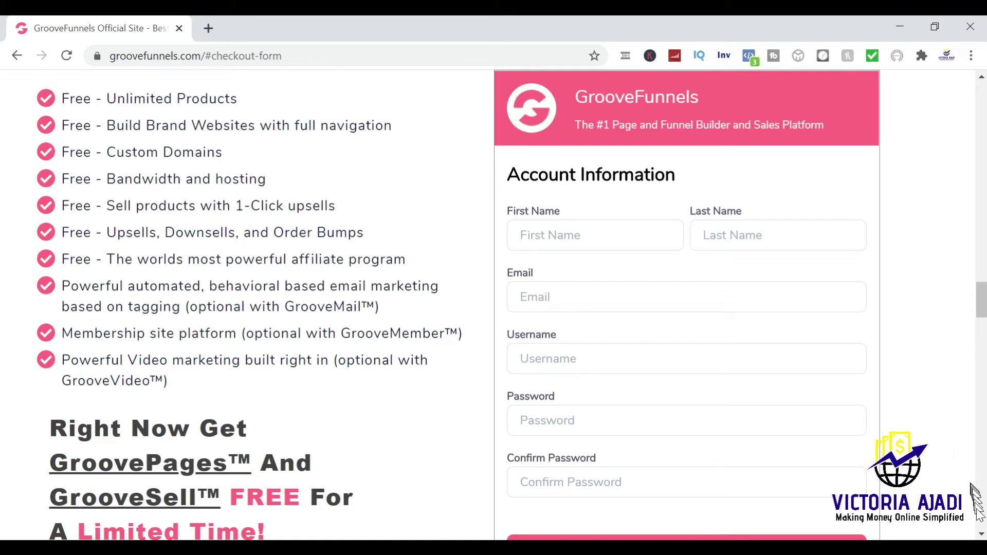
Step: Fill in the account information with the first and last name, email, username and confirmed password, and submit it for free access
{"action": "scroll", "coordinate": [982, 536], "scroll_direction": "down", "scroll_amount": 5}
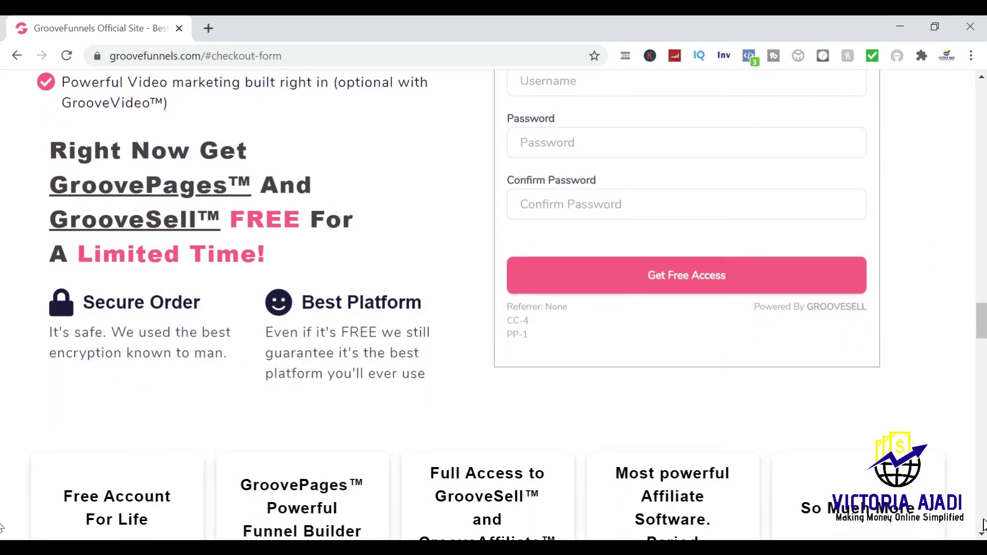
{"action": "scroll", "coordinate": [983, 524], "scroll_direction": "down", "scroll_amount": 10}
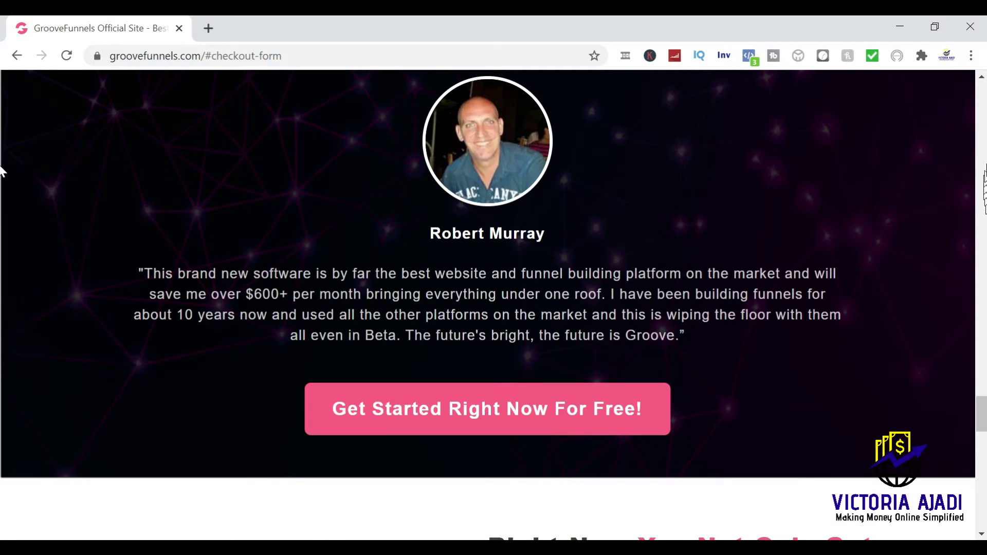
{"action": "scroll", "coordinate": [1, 172], "scroll_direction": "up", "scroll_amount": 10}
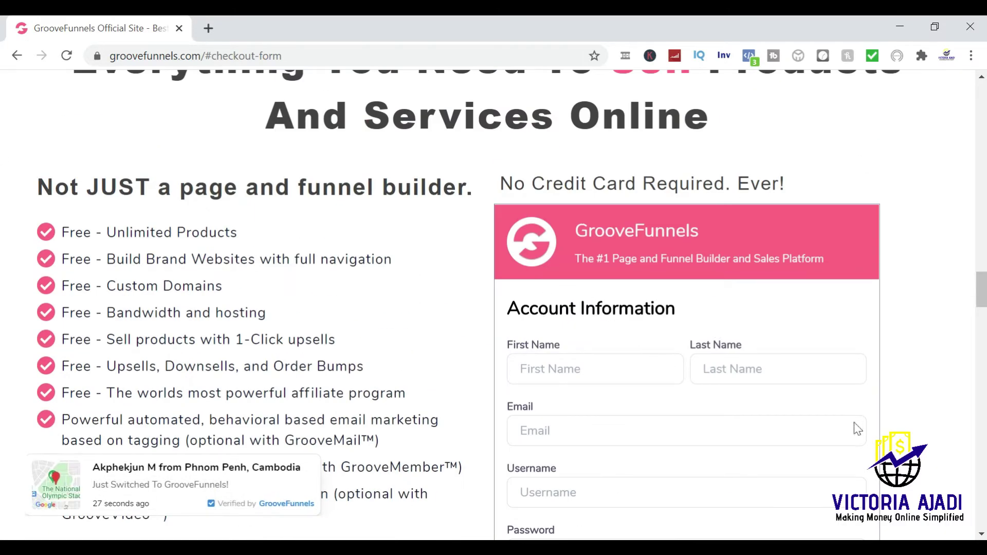
{"action": "scroll", "coordinate": [611, 224], "scroll_direction": "down", "scroll_amount": 3}
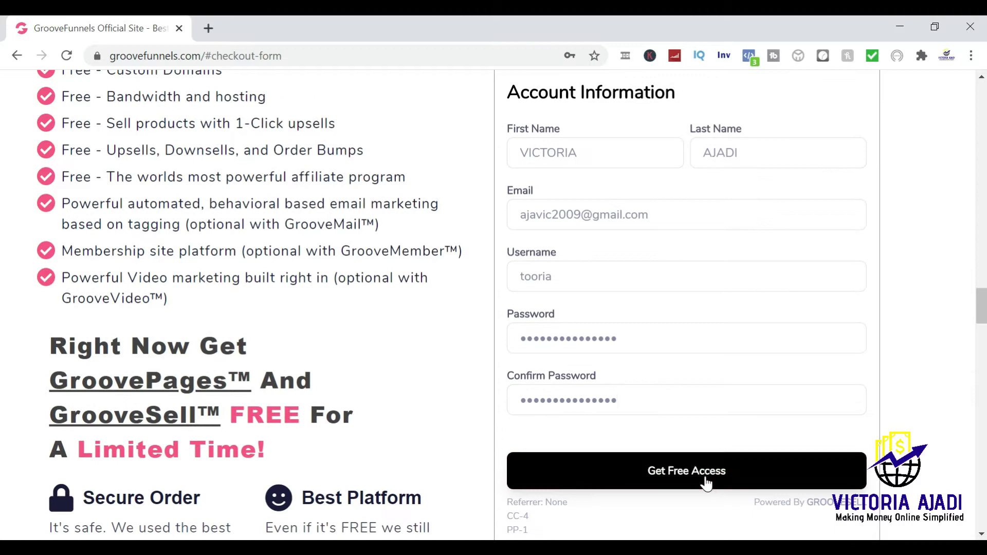
{"action": "left_click", "coordinate": [702, 479]}
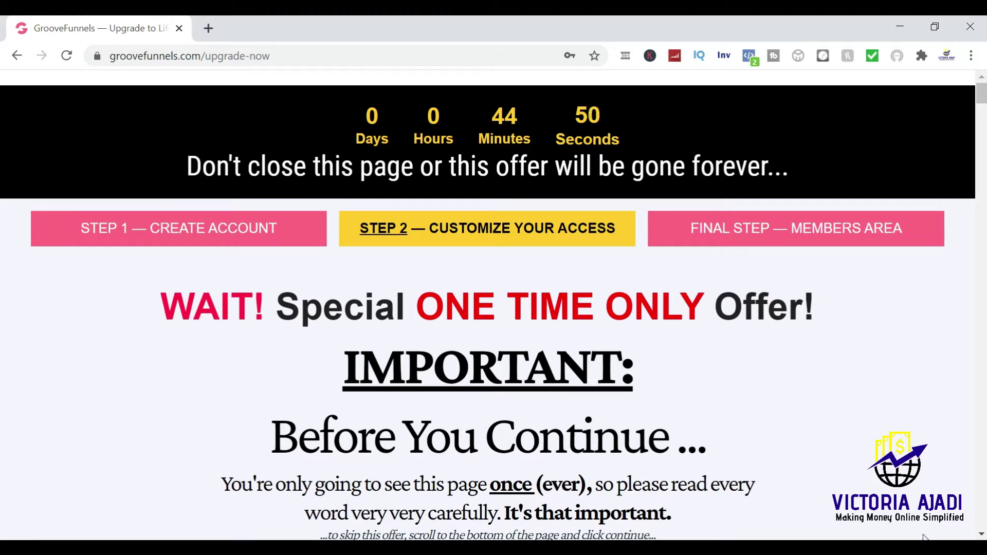
Step: Examine the one-time upgrade offer, including the plan comparison, the Platinum lifetime pricing and the option to decline it
{"action": "left_click", "coordinate": [982, 536]}
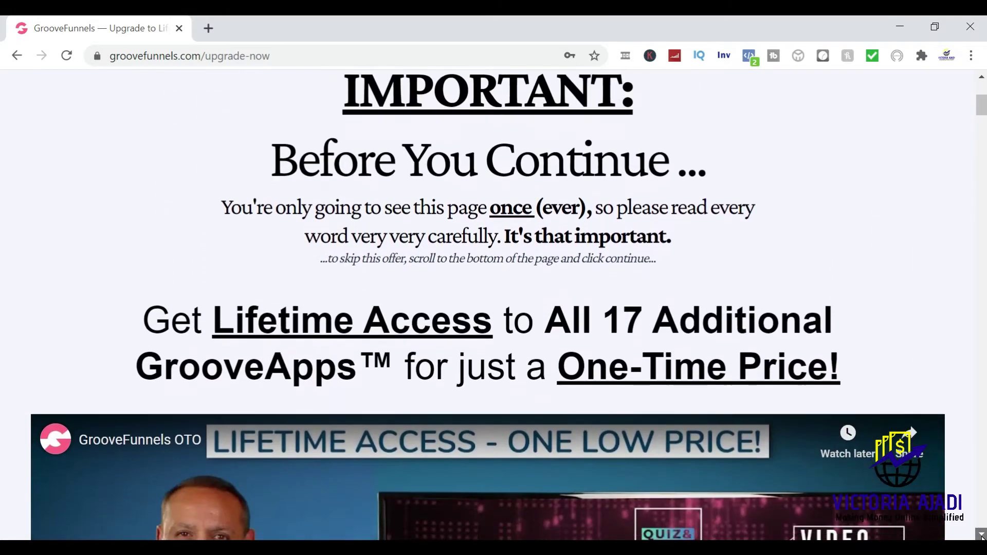
{"action": "left_click_drag", "start_coordinate": [982, 536], "coordinate": [981, 536]}
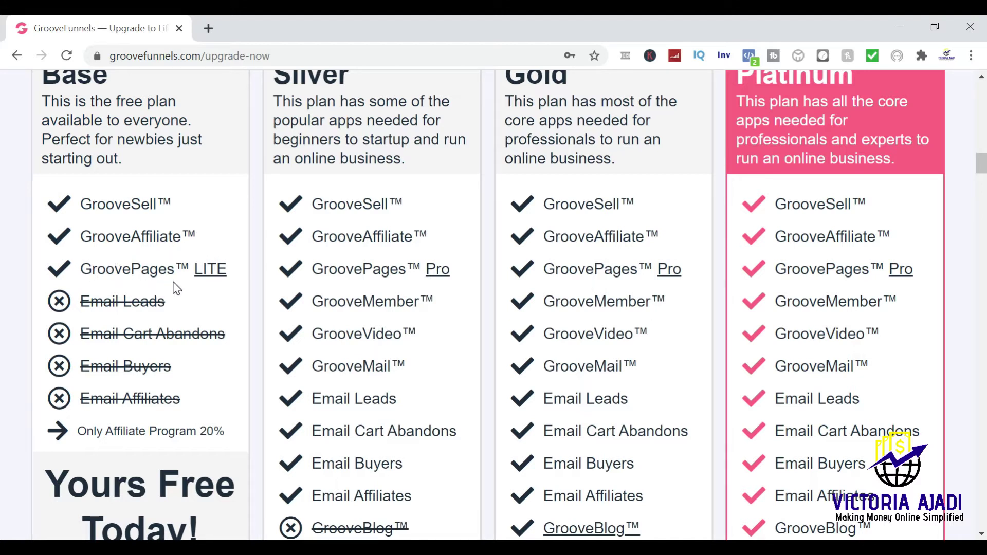
{"action": "left_click", "coordinate": [981, 535]}
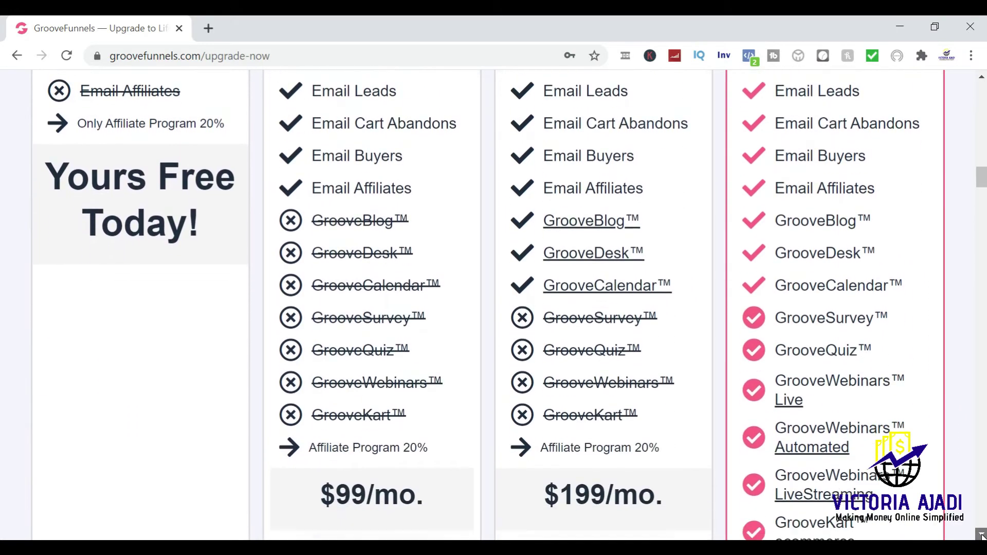
{"action": "scroll", "coordinate": [981, 536], "scroll_direction": "down", "scroll_amount": 4}
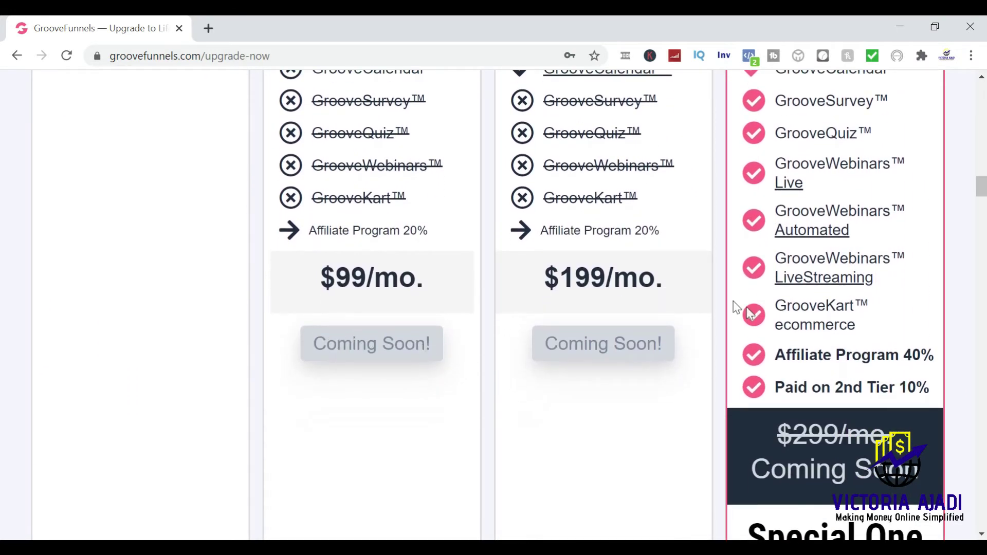
{"action": "scroll", "coordinate": [982, 535], "scroll_direction": "down", "scroll_amount": 10}
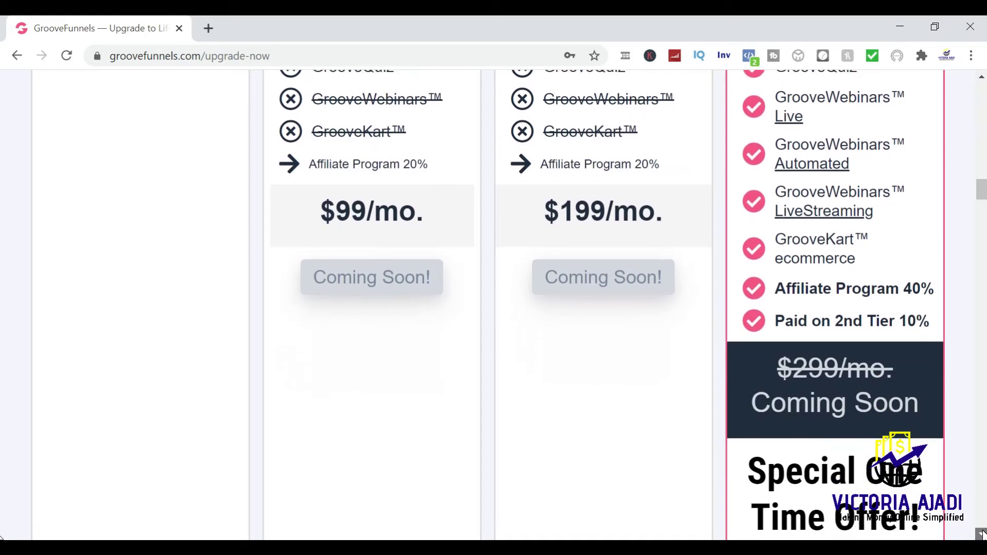
{"action": "scroll", "coordinate": [981, 536], "scroll_direction": "down", "scroll_amount": 6}
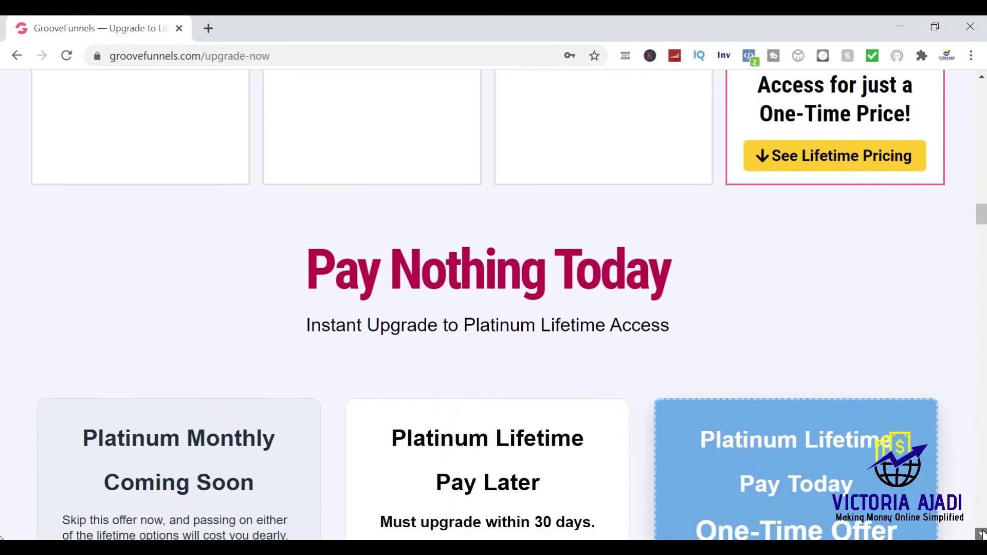
{"action": "scroll", "coordinate": [981, 535], "scroll_direction": "down", "scroll_amount": 2}
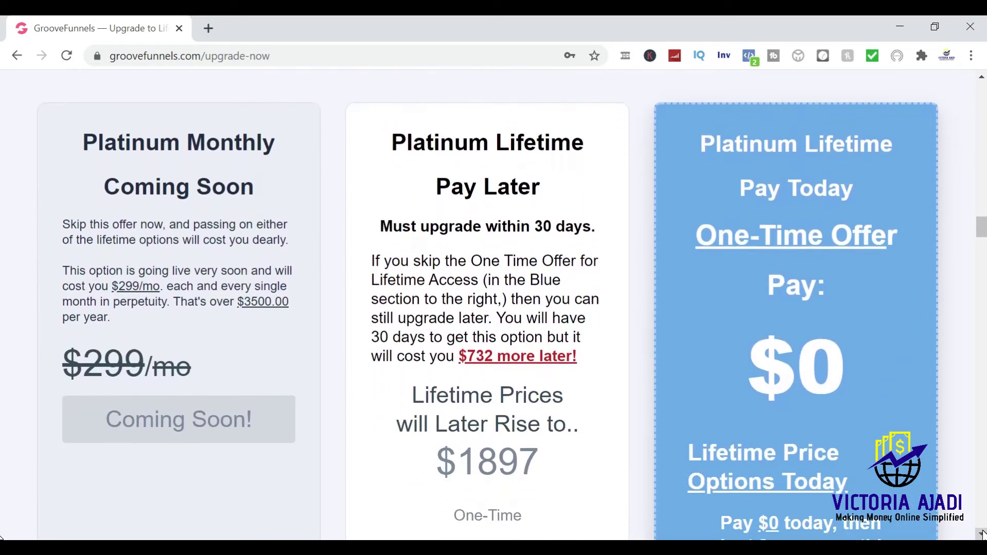
{"action": "scroll", "coordinate": [3, 321], "scroll_direction": "down", "scroll_amount": 10}
{"action": "scroll", "coordinate": [2, 322], "scroll_direction": "down", "scroll_amount": 20}
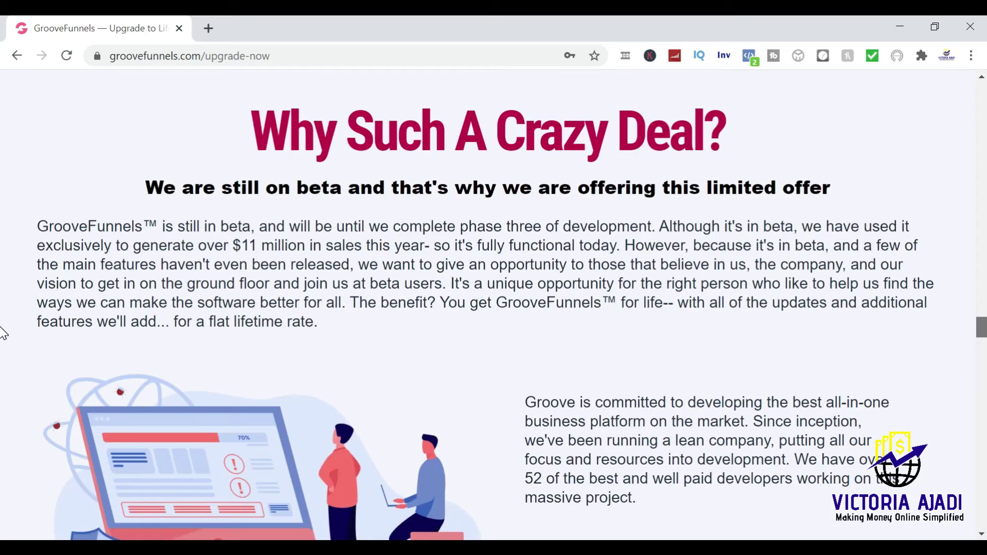
{"action": "scroll", "coordinate": [3, 490], "scroll_direction": "down", "scroll_amount": 15}
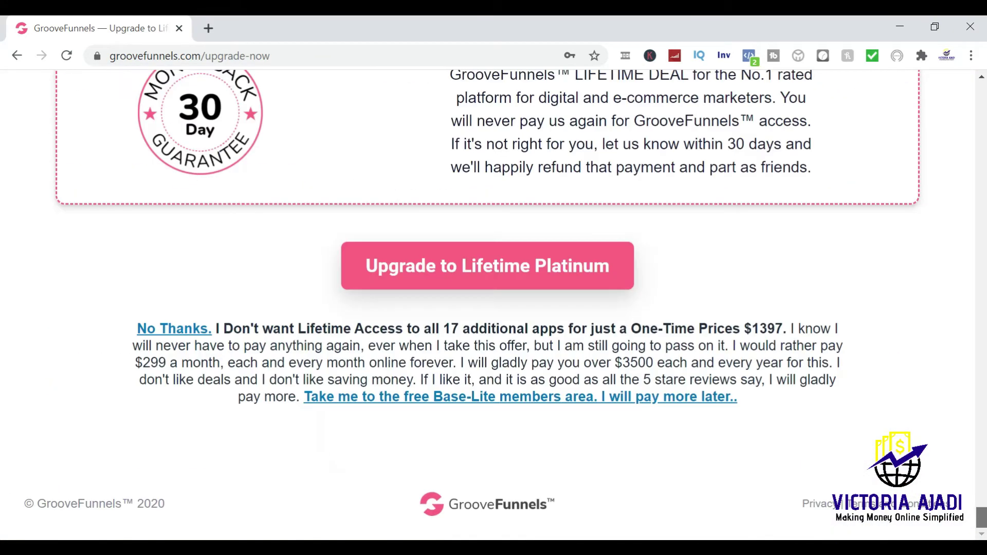
{"action": "scroll", "coordinate": [3, 319], "scroll_direction": "up", "scroll_amount": 20}
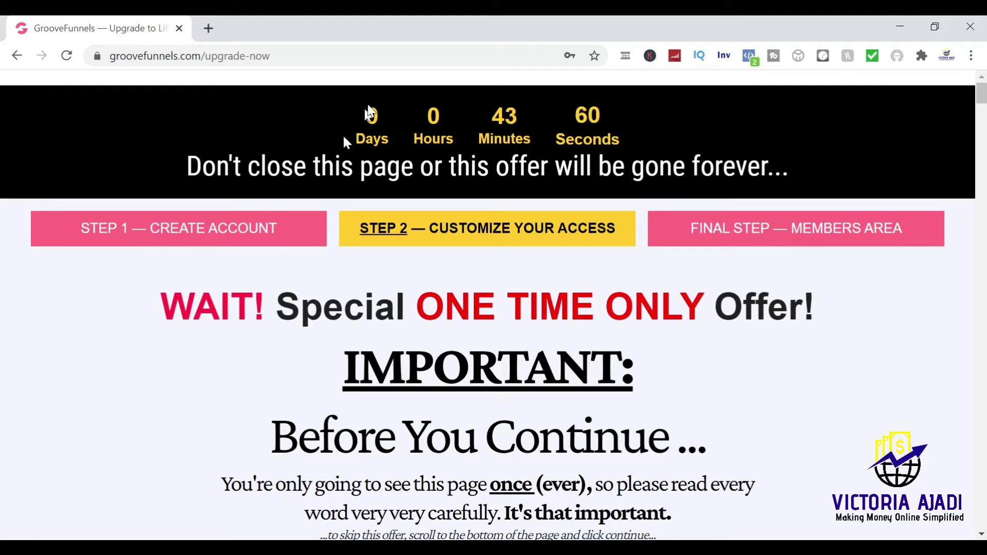
Step: Open Gmail in a new browser tab and read the "Welcome to GrooveFunnels!" email
{"action": "left_click", "coordinate": [208, 28]}
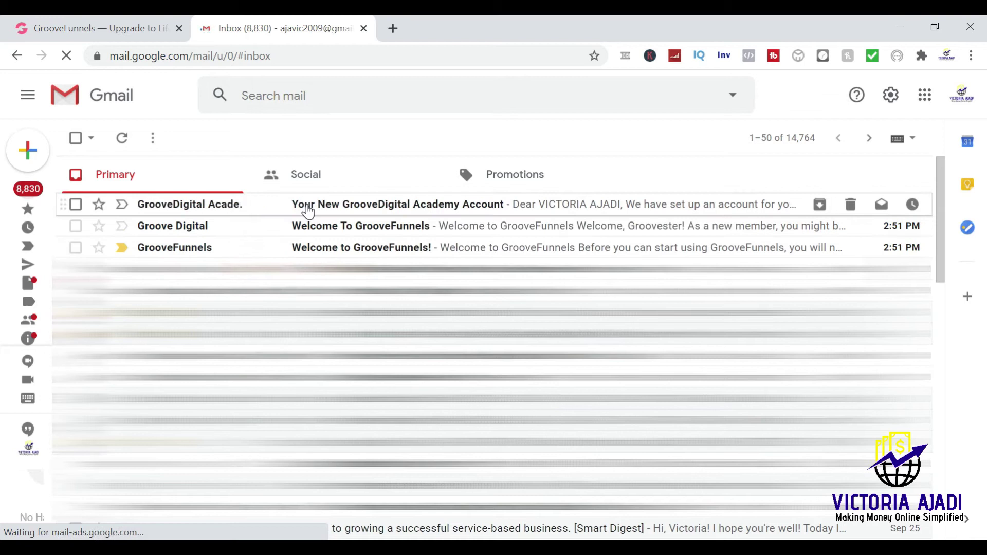
{"action": "left_click", "coordinate": [346, 249]}
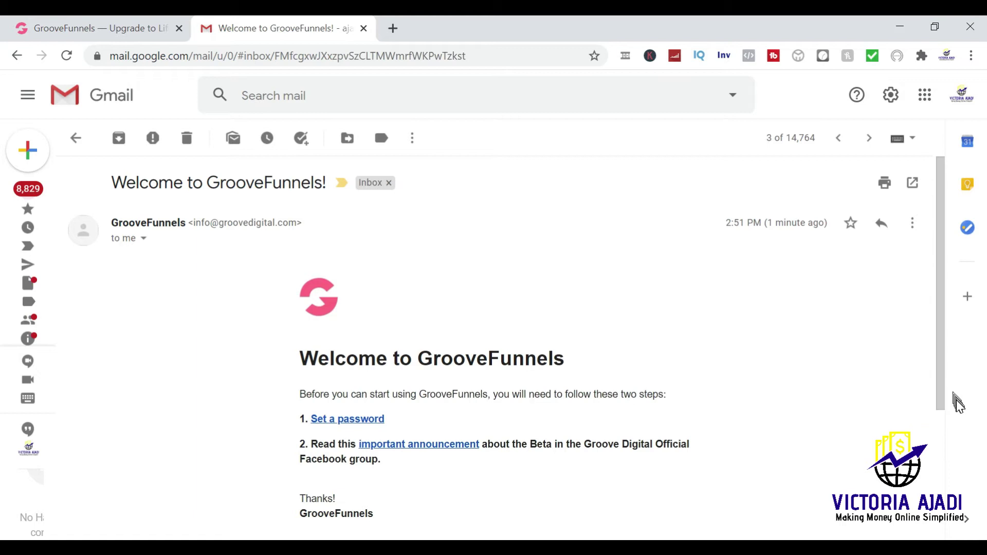
{"action": "left_click_drag", "start_coordinate": [940, 396], "coordinate": [944, 363]}
Step: Open the Groove Digital "Welcome To GrooveFunnels" email and read through its instructions for reaching the academy training portal
{"action": "left_click", "coordinate": [76, 140]}
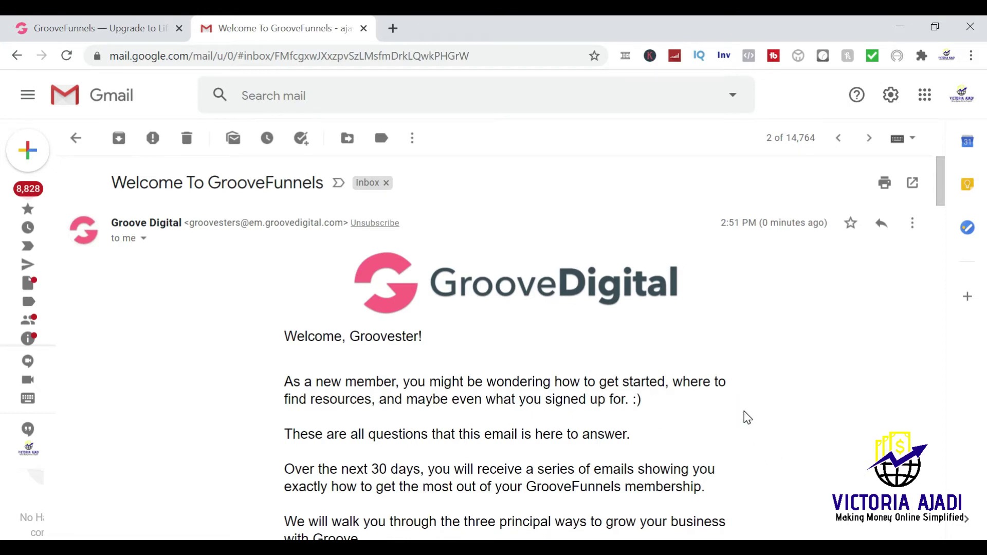
{"action": "scroll", "coordinate": [747, 416], "scroll_direction": "down", "scroll_amount": 3}
{"action": "scroll", "coordinate": [747, 416], "scroll_direction": "down", "scroll_amount": 5}
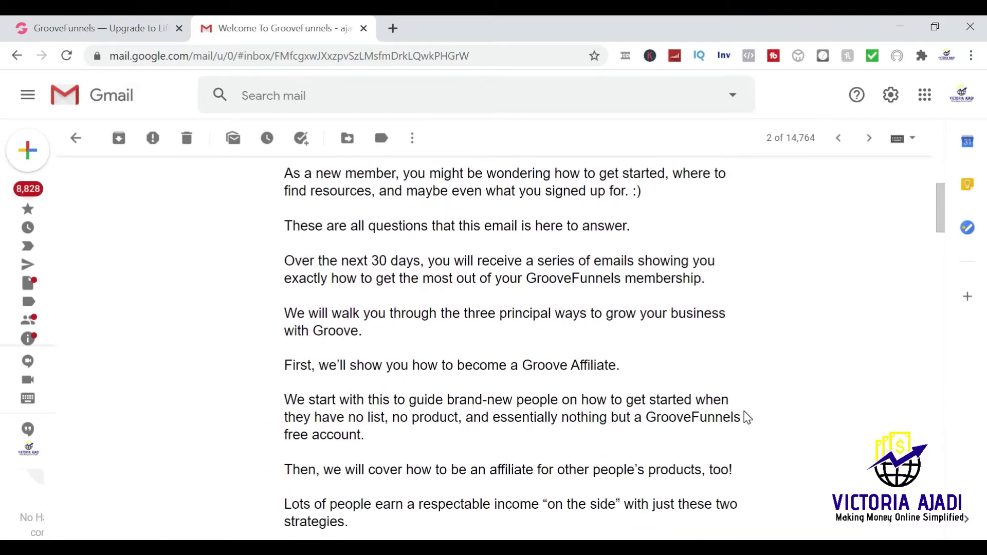
{"action": "scroll", "coordinate": [747, 417], "scroll_direction": "down", "scroll_amount": 4}
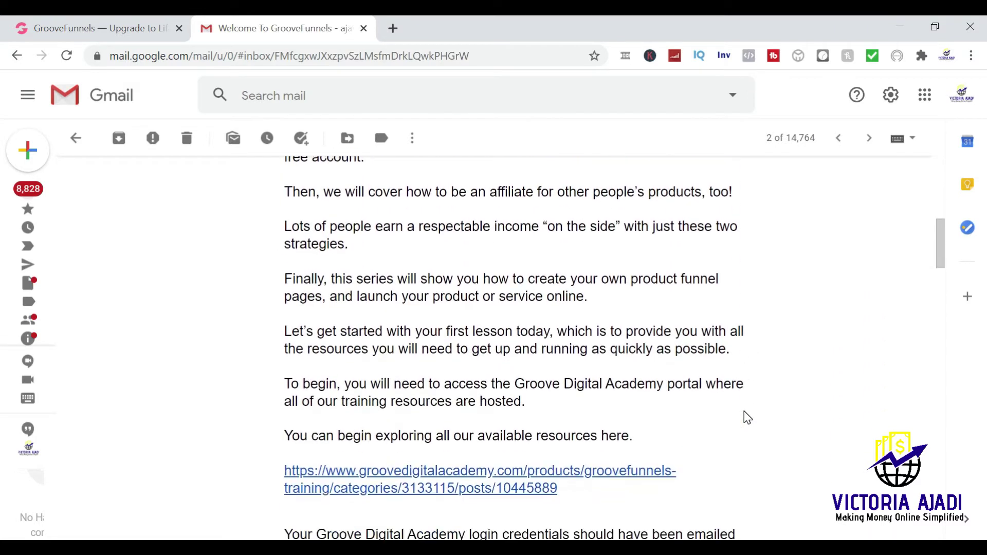
{"action": "scroll", "coordinate": [747, 417], "scroll_direction": "down", "scroll_amount": 1}
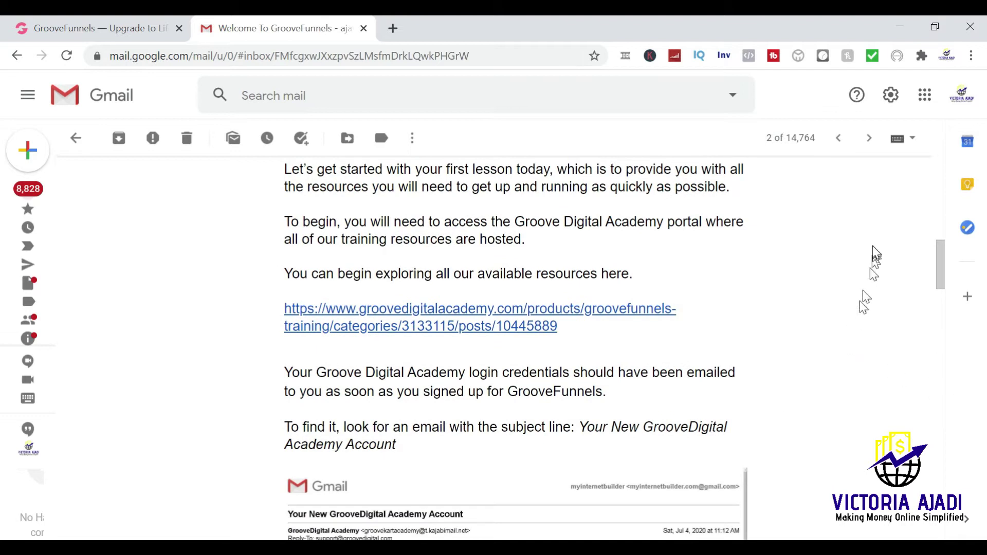
{"action": "mouse_move", "coordinate": [942, 262]}
{"action": "left_mouse_down"}
{"action": "mouse_move", "coordinate": [950, 257]}
{"action": "mouse_move", "coordinate": [947, 314]}
{"action": "mouse_move", "coordinate": [943, 275]}
{"action": "left_mouse_up"}
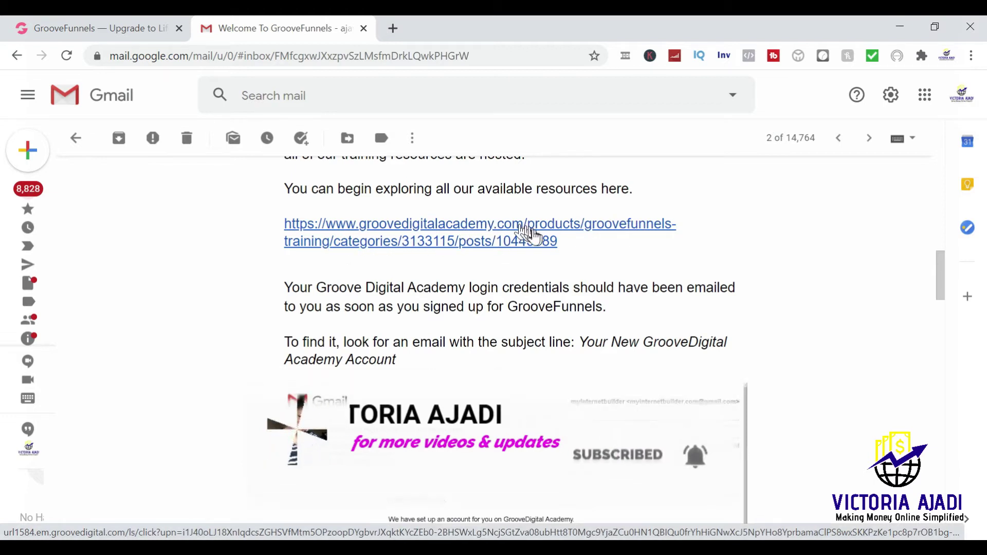
Step: Open the "Your New GrooveDigital Academy Account" email and follow its login link
{"action": "left_click", "coordinate": [76, 140]}
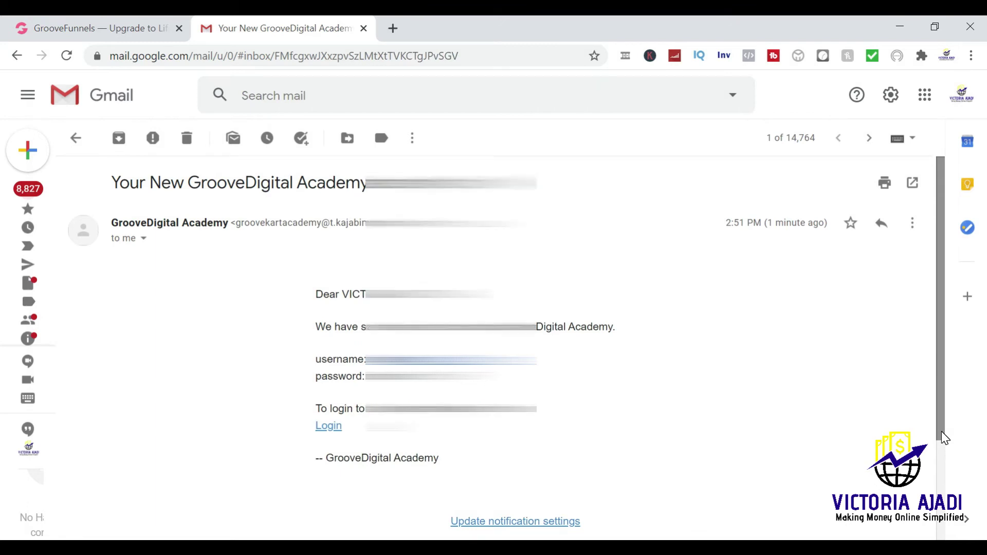
{"action": "mouse_move", "coordinate": [942, 432]}
{"action": "left_mouse_down"}
{"action": "mouse_move", "coordinate": [943, 526]}
{"action": "mouse_move", "coordinate": [940, 416]}
{"action": "left_mouse_up"}
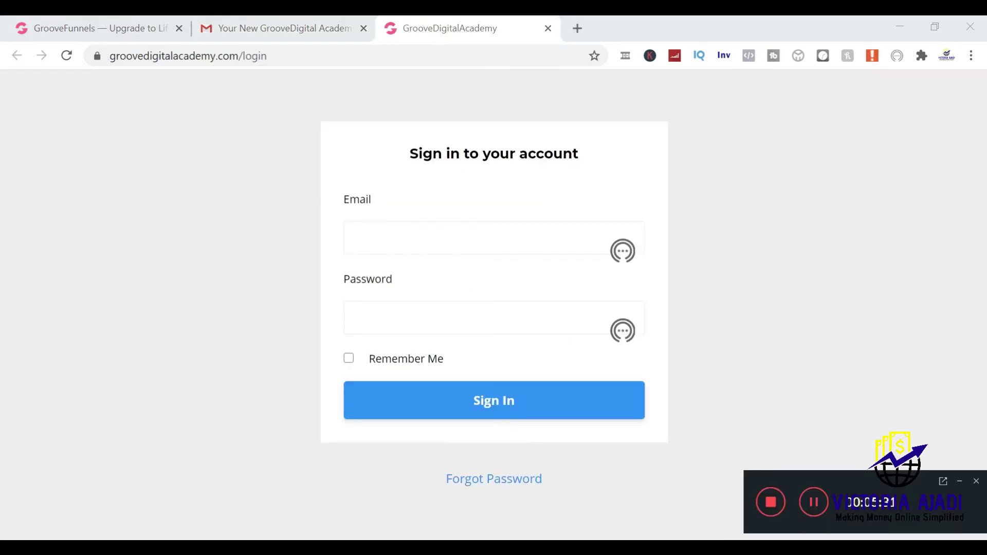
Step: Sign in to GrooveDigital Academy with the account email and password, using Remember Me, and save the login in the browser
{"action": "left_click", "coordinate": [439, 240]}
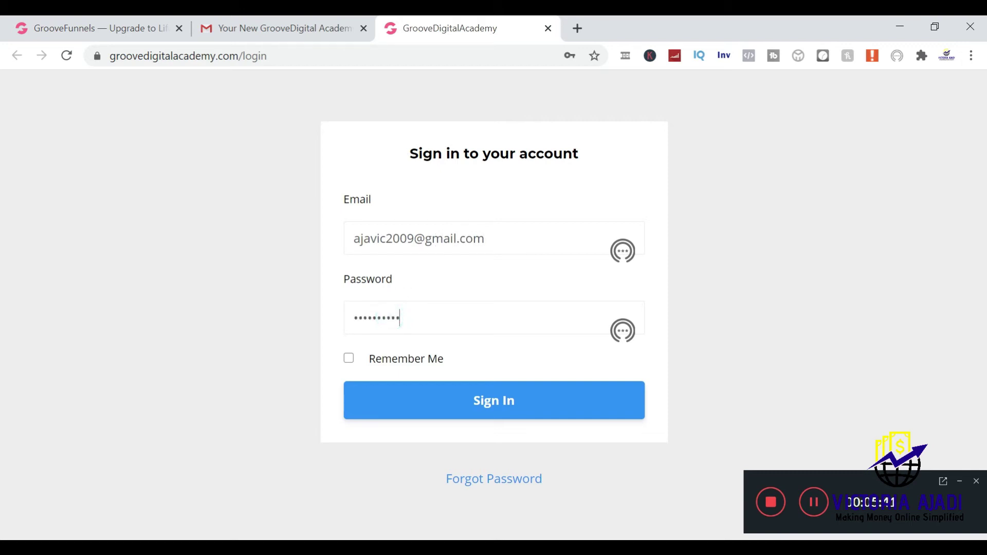
{"action": "left_click", "coordinate": [400, 364]}
{"action": "left_click", "coordinate": [435, 407]}
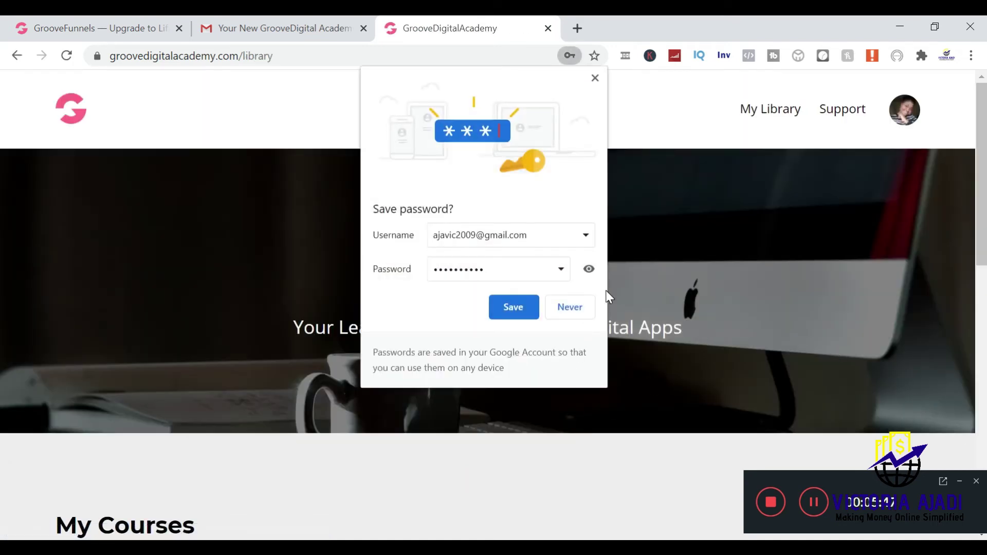
{"action": "left_click", "coordinate": [524, 307]}
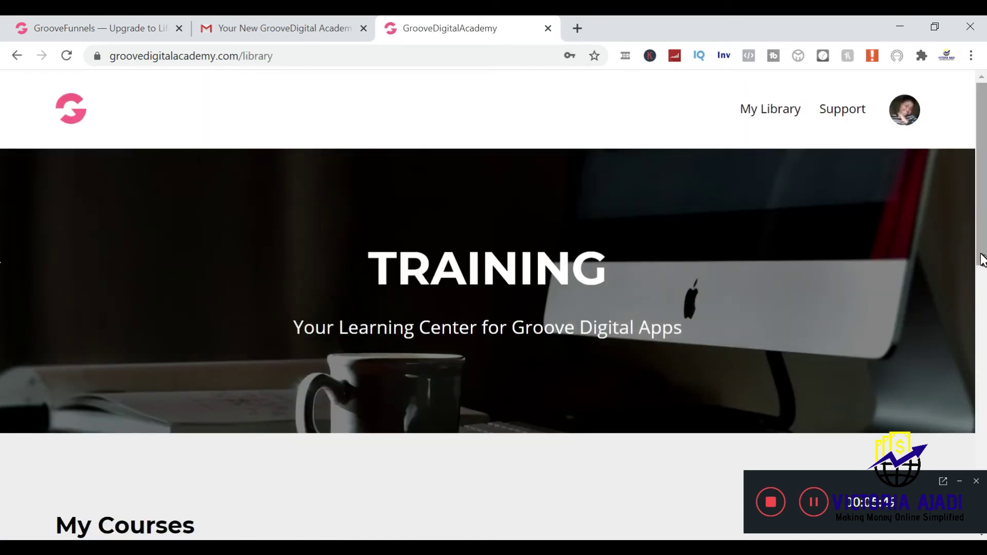
Step: Look through the training courses available in the academy library
{"action": "left_click_drag", "start_coordinate": [981, 259], "coordinate": [982, 373]}
{"action": "left_click_drag", "start_coordinate": [3, 373], "coordinate": [4, 451]}
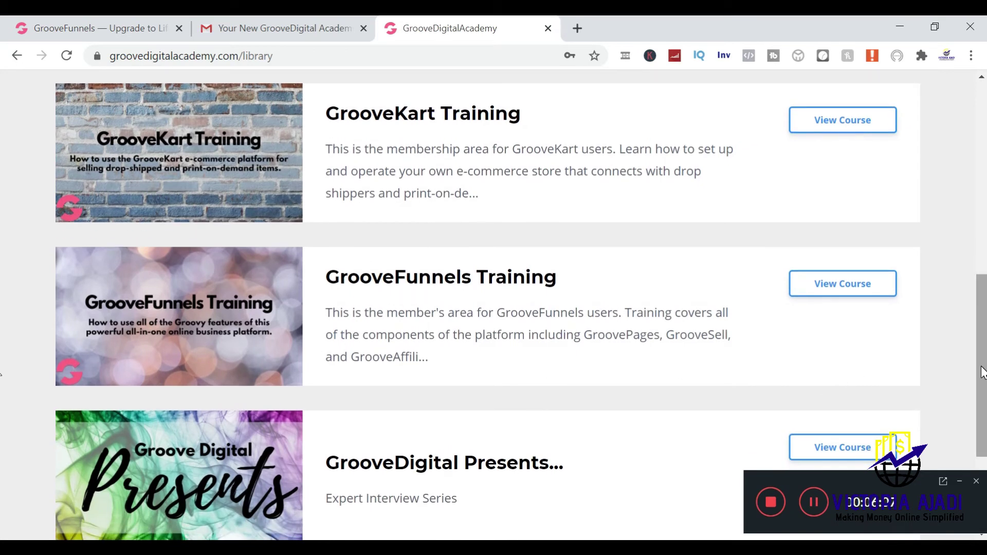
{"action": "left_click_drag", "start_coordinate": [981, 371], "coordinate": [979, 197]}
{"action": "scroll", "coordinate": [979, 198], "scroll_direction": "down", "scroll_amount": 10}
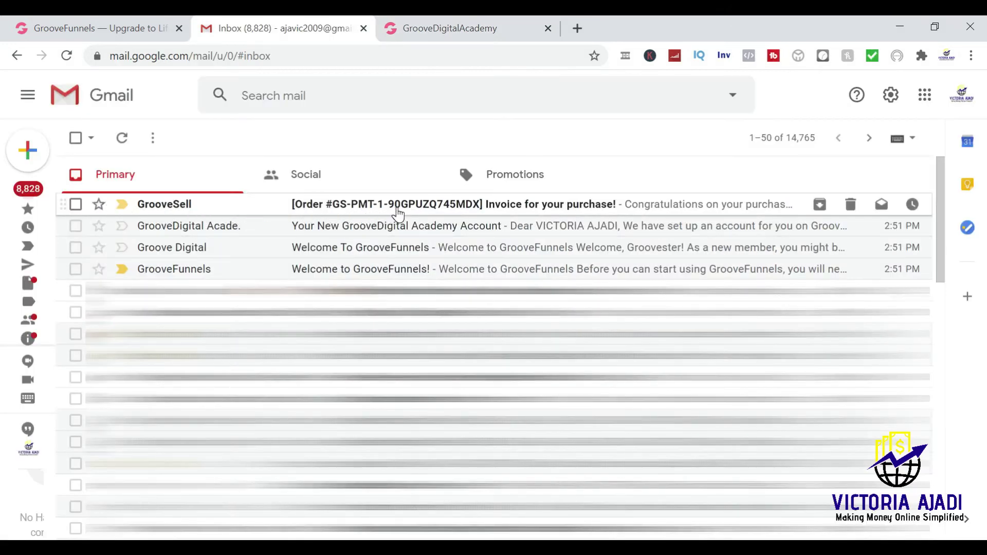
Step: Return to the Gmail inbox and open the GrooveSell invoice email for the purchase
{"action": "left_click", "coordinate": [398, 212]}
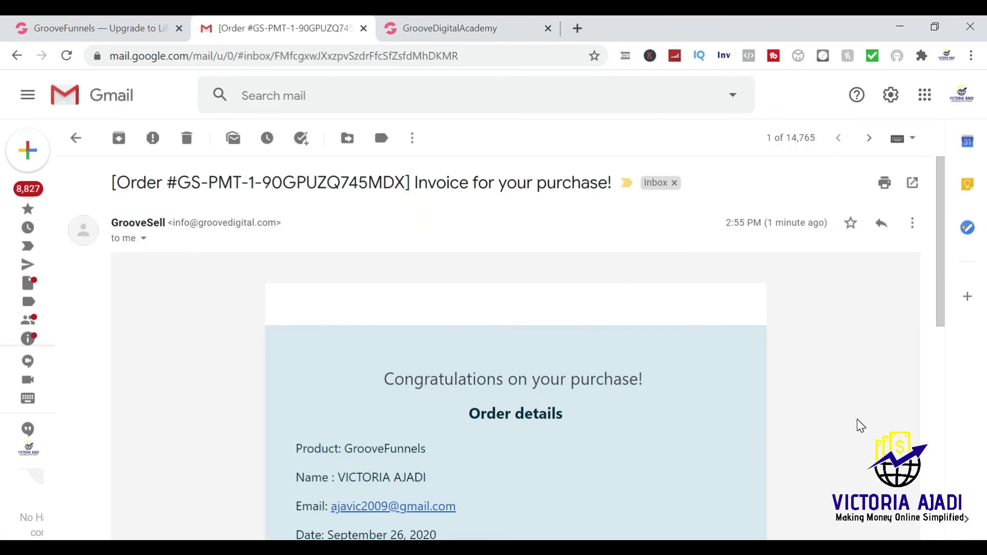
Step: Review the order details in the GrooveSell invoice email
{"action": "left_click_drag", "start_coordinate": [940, 317], "coordinate": [940, 401]}
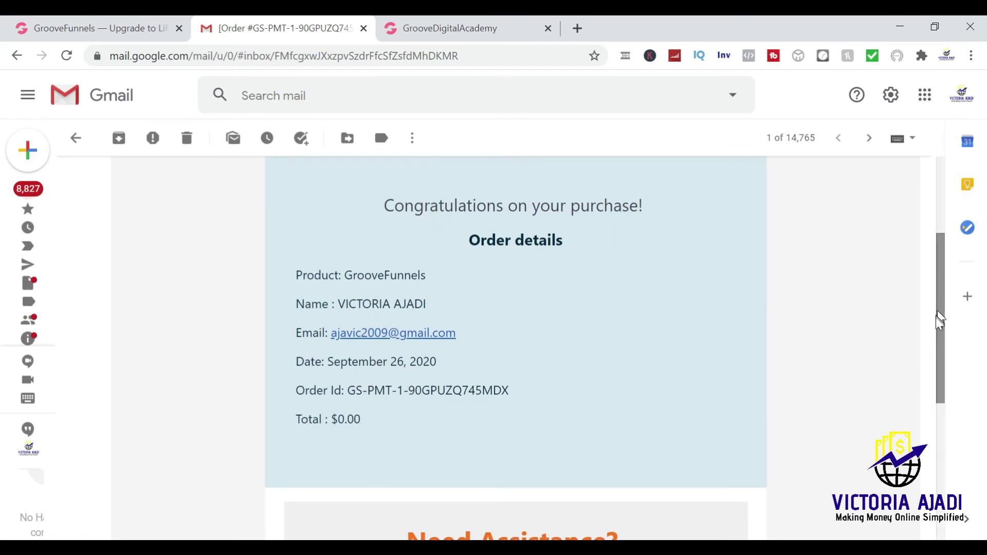
{"action": "left_click_drag", "start_coordinate": [939, 332], "coordinate": [957, 273]}
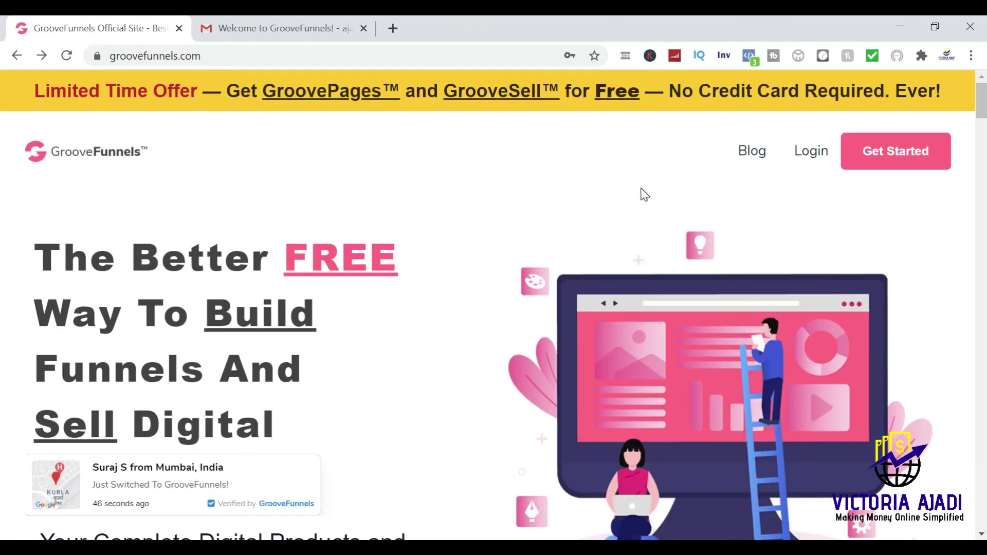
Step: Log in to GrooveFunnels from its official site using the saved account email and password
{"action": "left_click", "coordinate": [809, 157]}
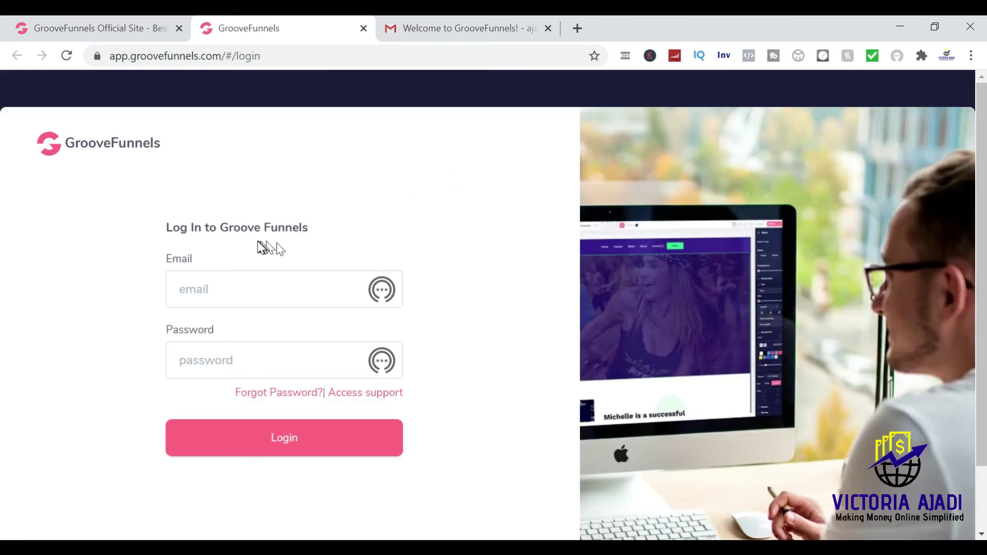
{"action": "left_click", "coordinate": [234, 286]}
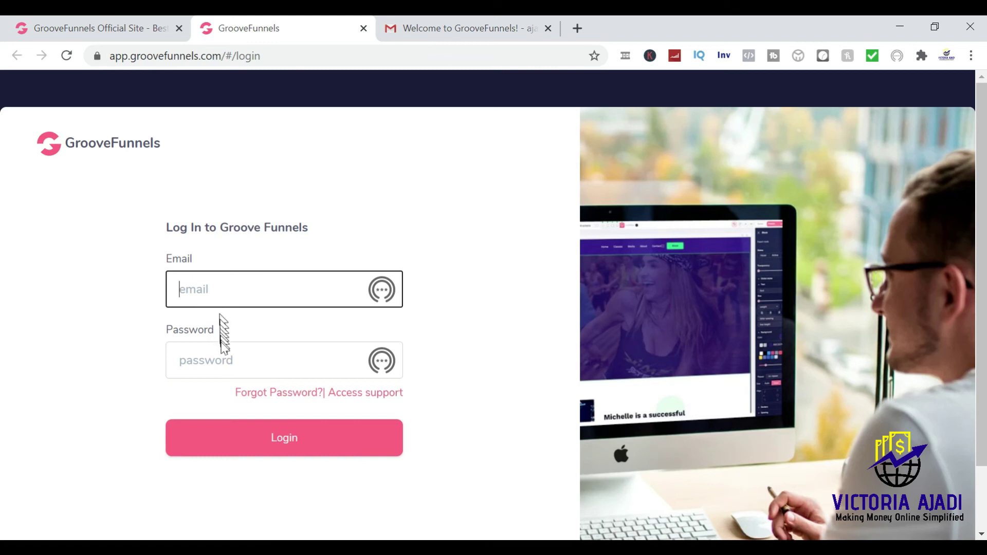
{"action": "type", "text": "aja"}
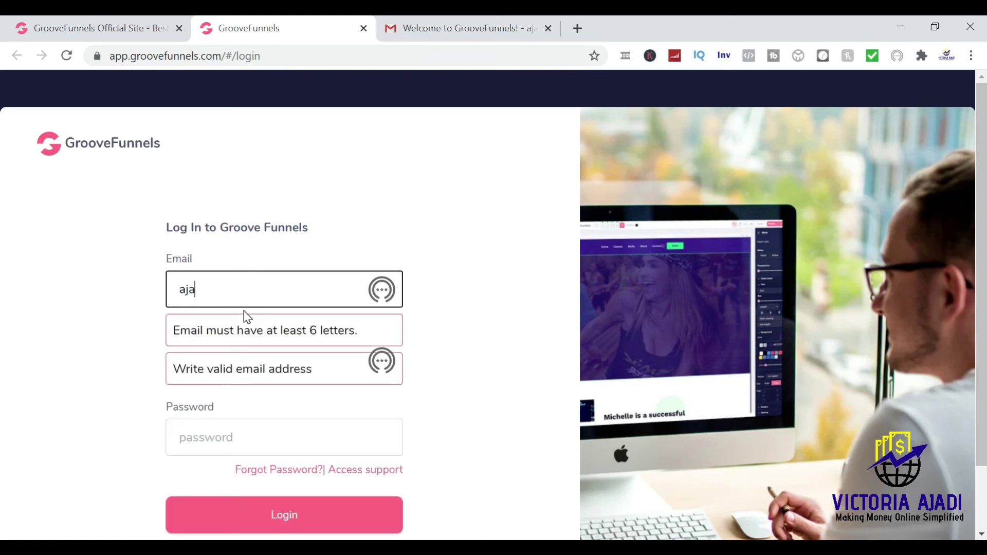
{"action": "left_click", "coordinate": [242, 315]}
{"action": "left_click", "coordinate": [250, 431]}
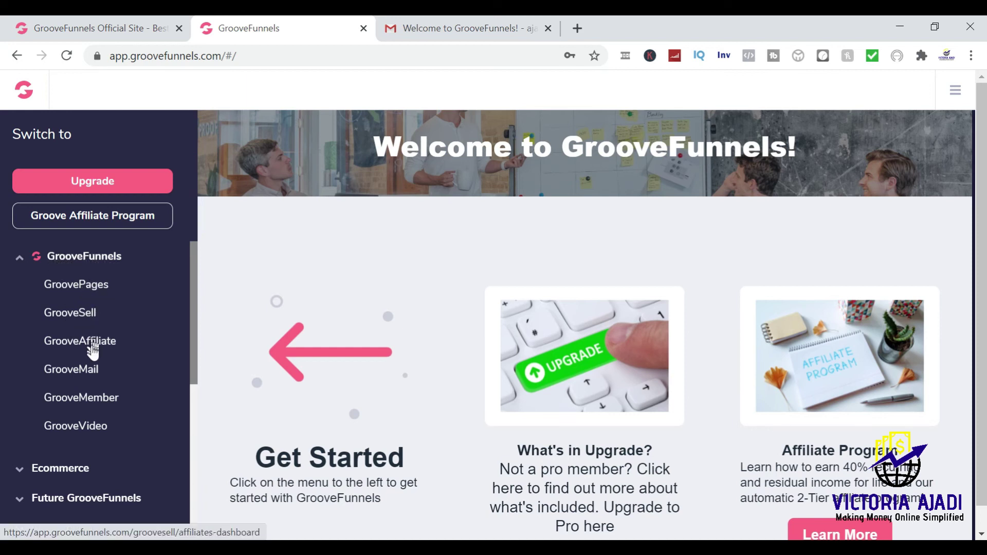
Step: Open the GrooveVideo app from the GrooveFunnels dashboard
{"action": "left_click", "coordinate": [105, 428]}
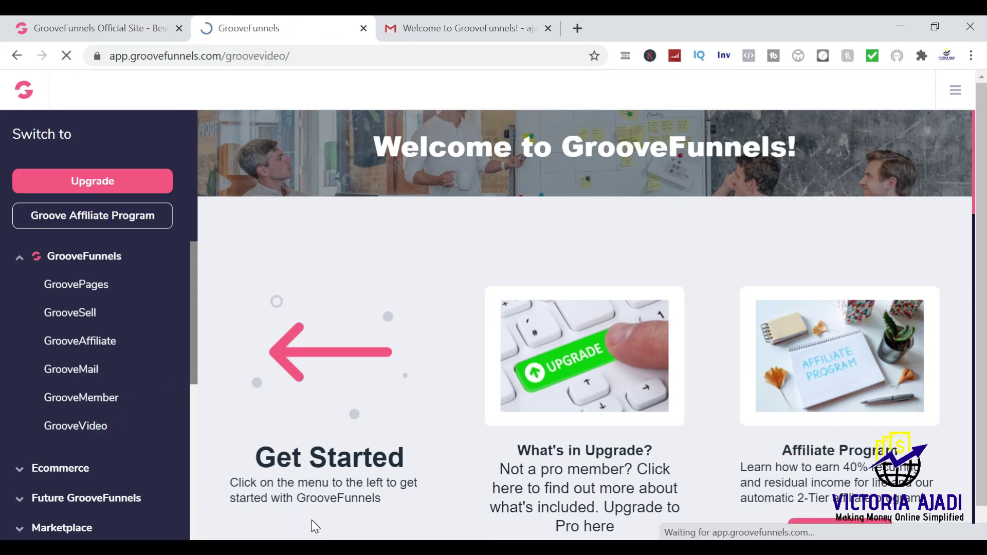